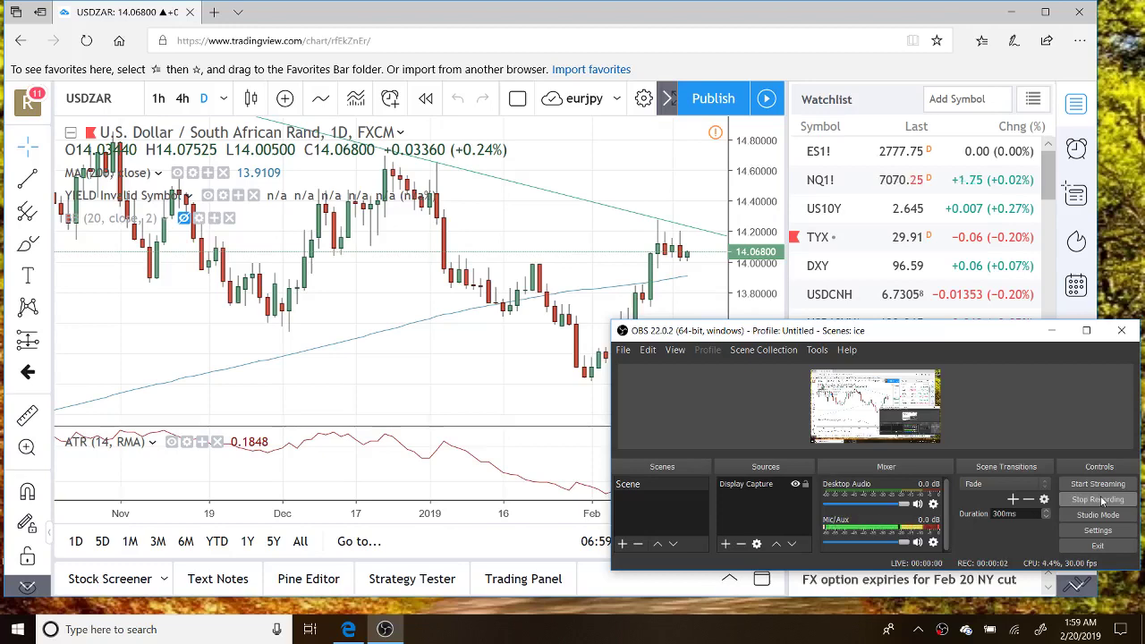
Minimize the OBS Studio window to reveal the TradingView USDZAR daily chart
{"action": "left_click", "coordinate": [1053, 332]}
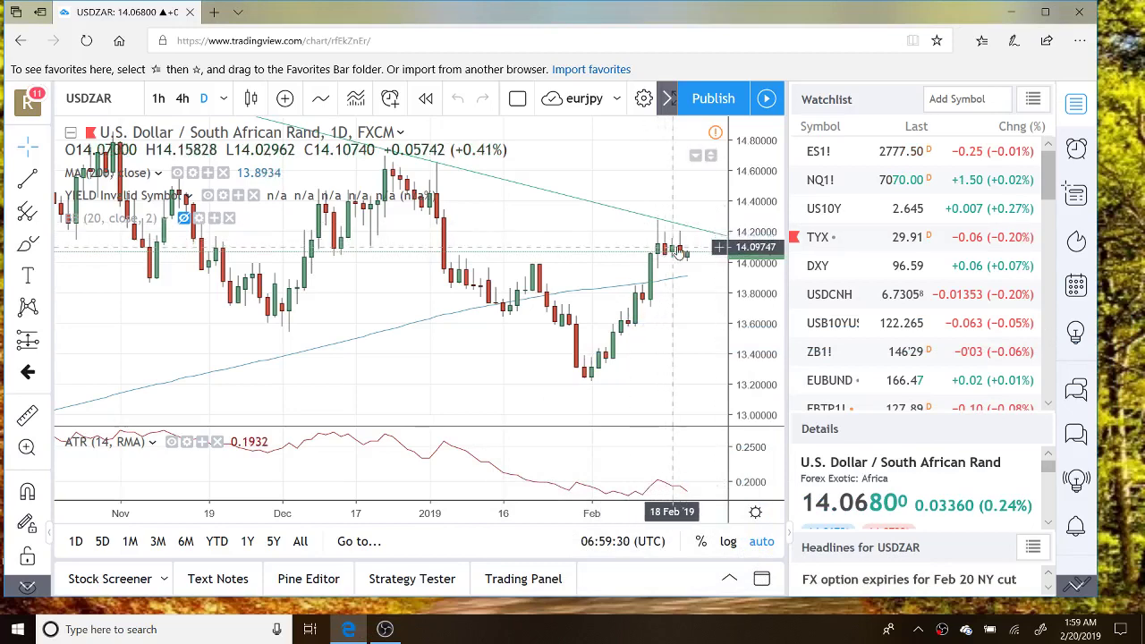
Maximize the browser so the USDZAR chart, watchlist and details panel fill the screen
{"action": "left_click", "coordinate": [1043, 12]}
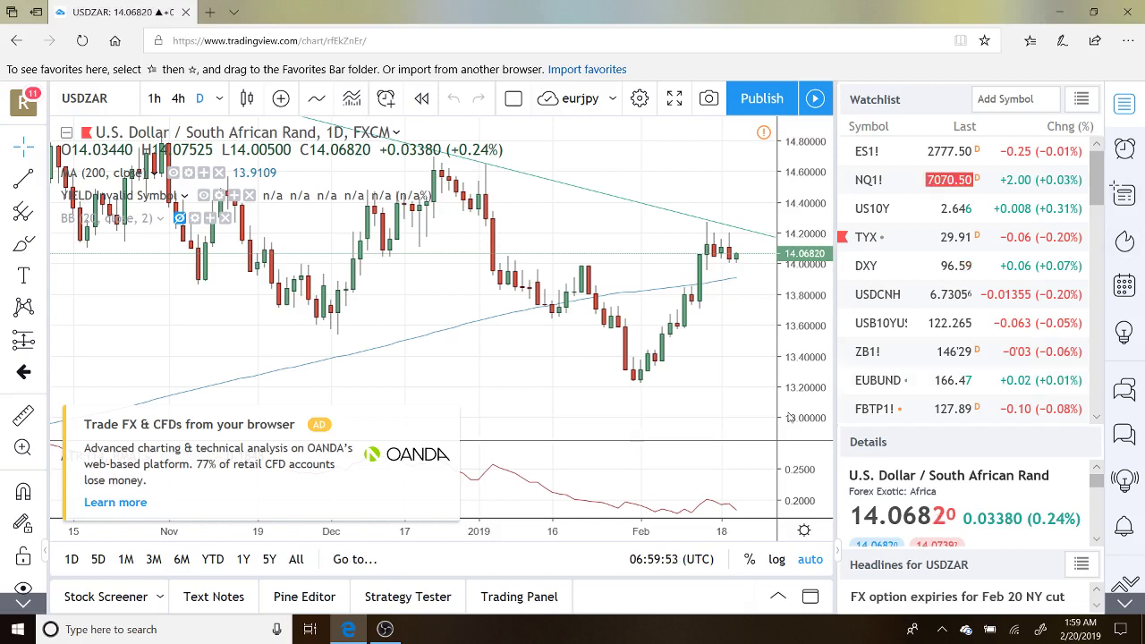
Scroll down the watchlist and switch the chart to GBPUSD
{"action": "scroll", "coordinate": [904, 255], "scroll_direction": "down", "scroll_amount": 1}
{"action": "scroll", "coordinate": [904, 255], "scroll_direction": "down", "scroll_amount": 1}
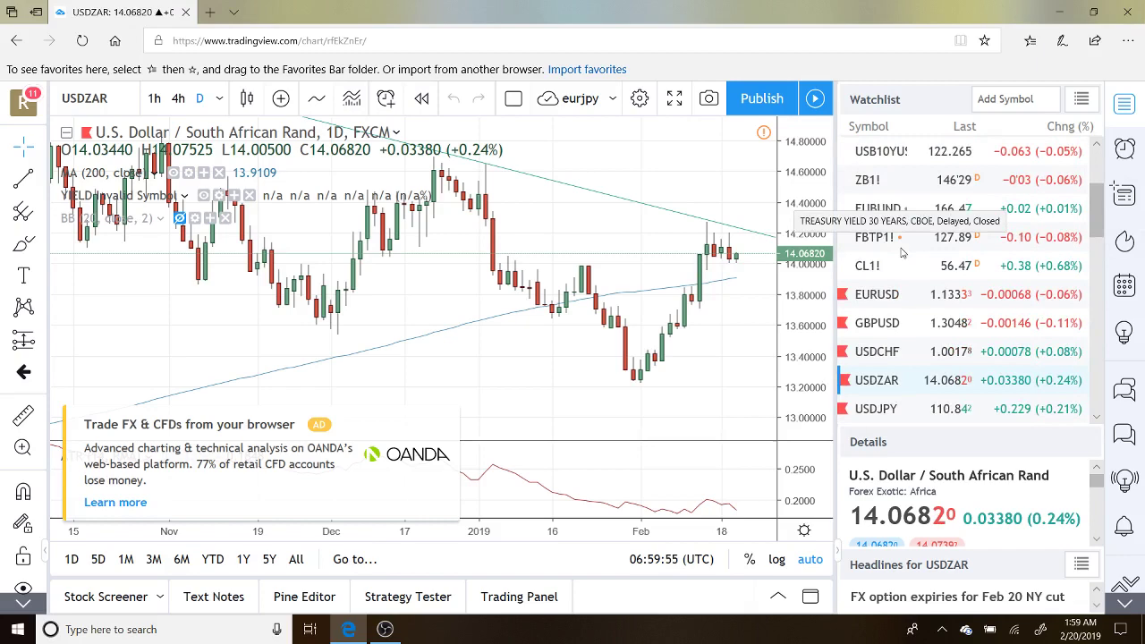
{"action": "left_click", "coordinate": [895, 325]}
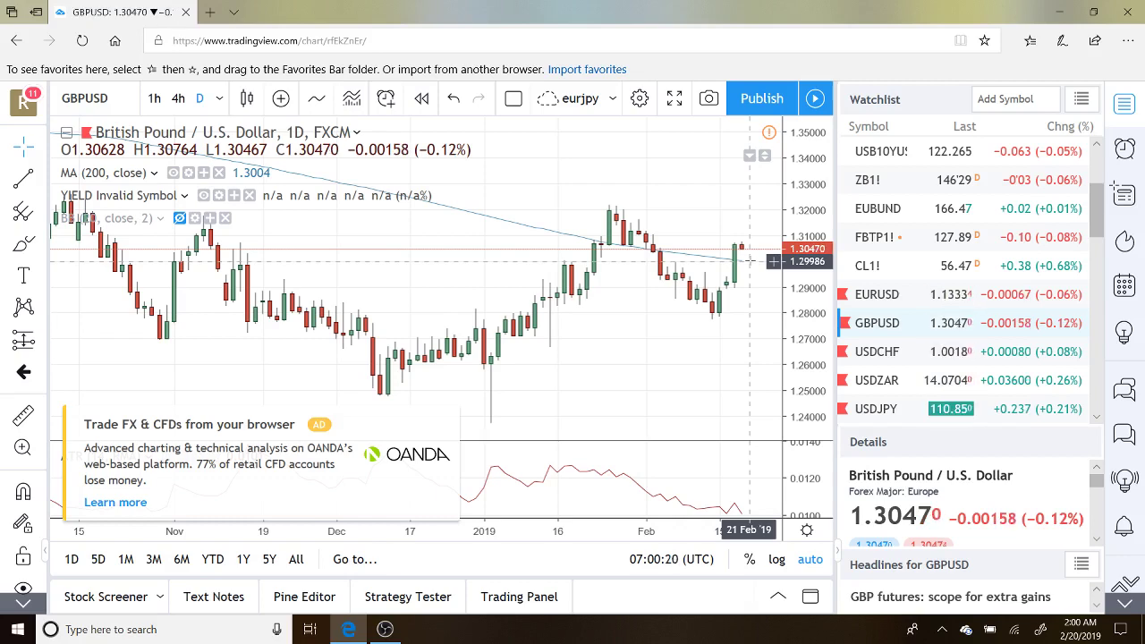
Select USDZAR in the watchlist to reload the U.S. Dollar / South African Rand chart
{"action": "left_click", "coordinate": [905, 386]}
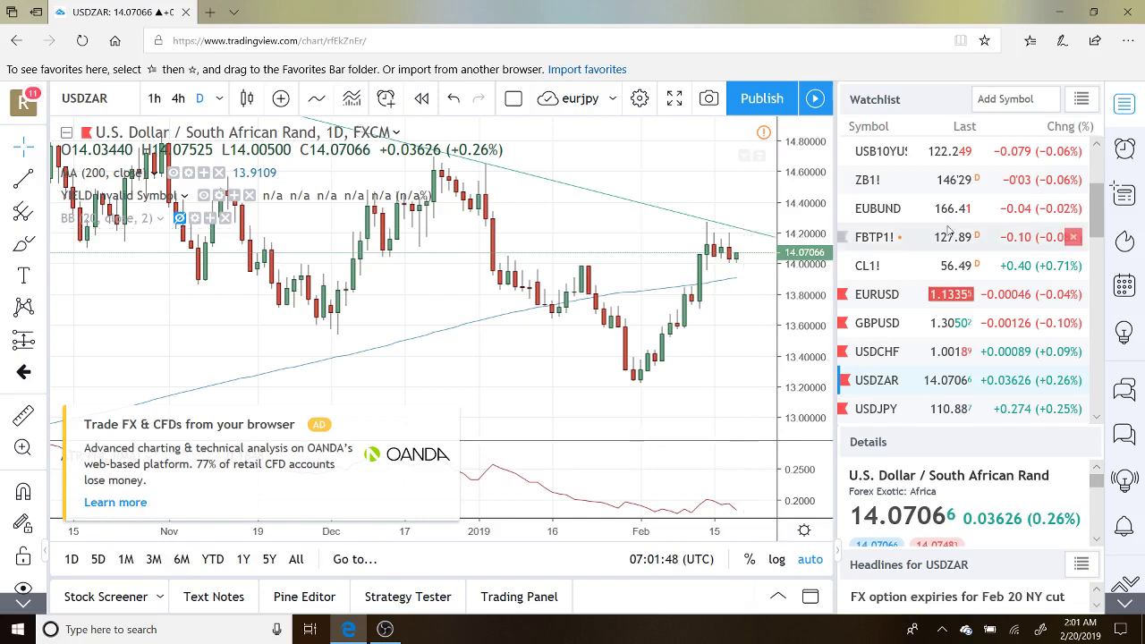
{"action": "scroll", "coordinate": [922, 289], "scroll_direction": "down", "scroll_amount": 2}
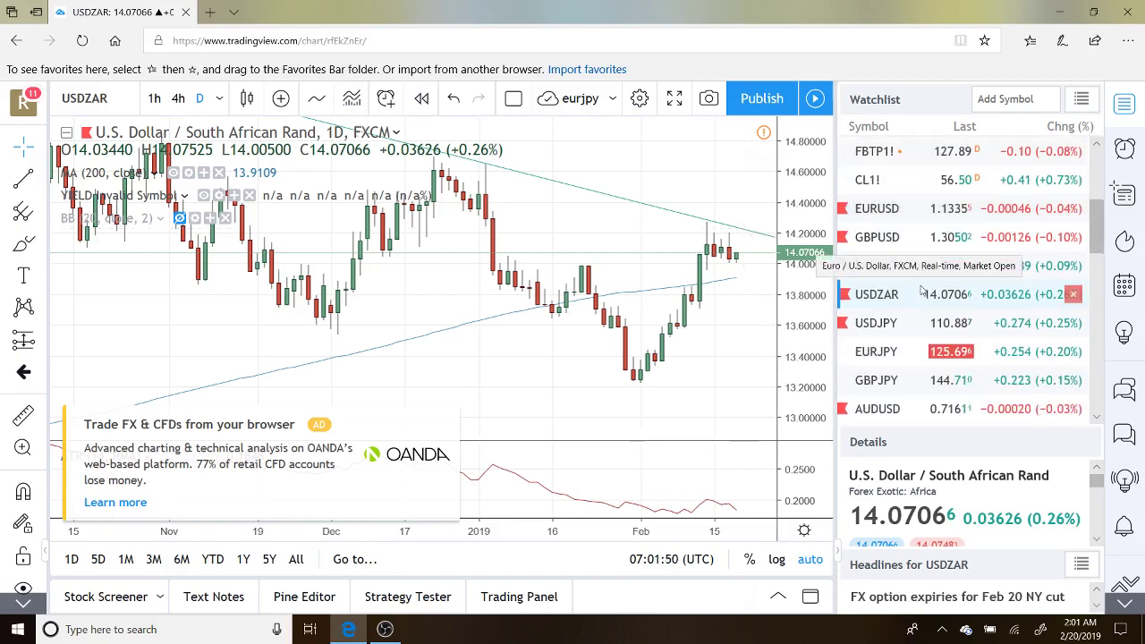
{"action": "scroll", "coordinate": [921, 289], "scroll_direction": "down", "scroll_amount": 2}
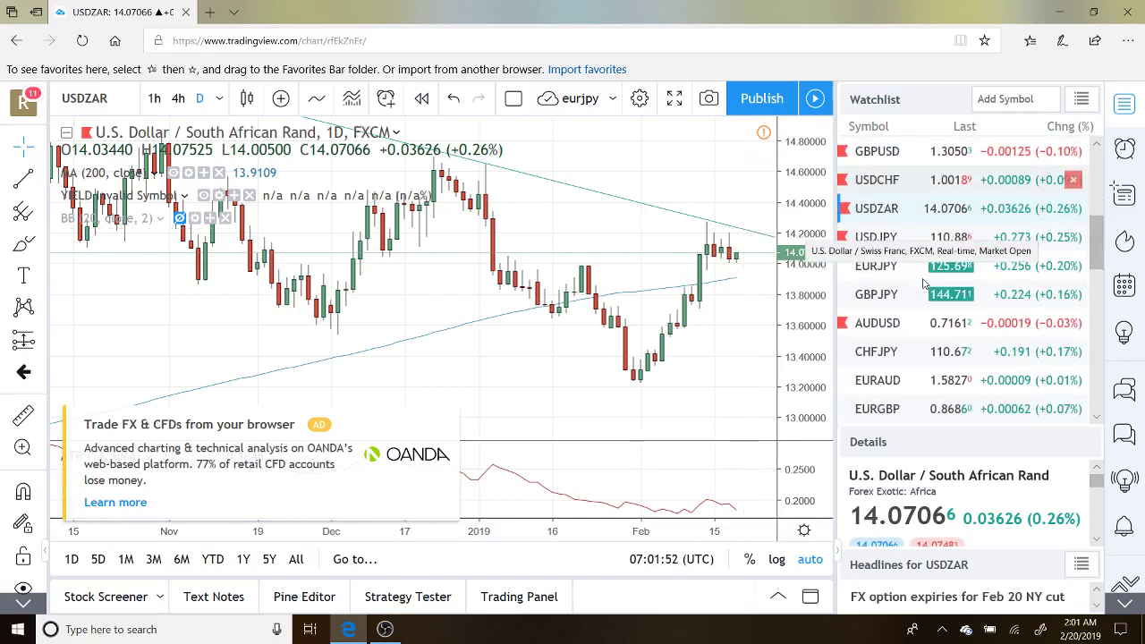
{"action": "scroll", "coordinate": [924, 284], "scroll_direction": "down", "scroll_amount": 2}
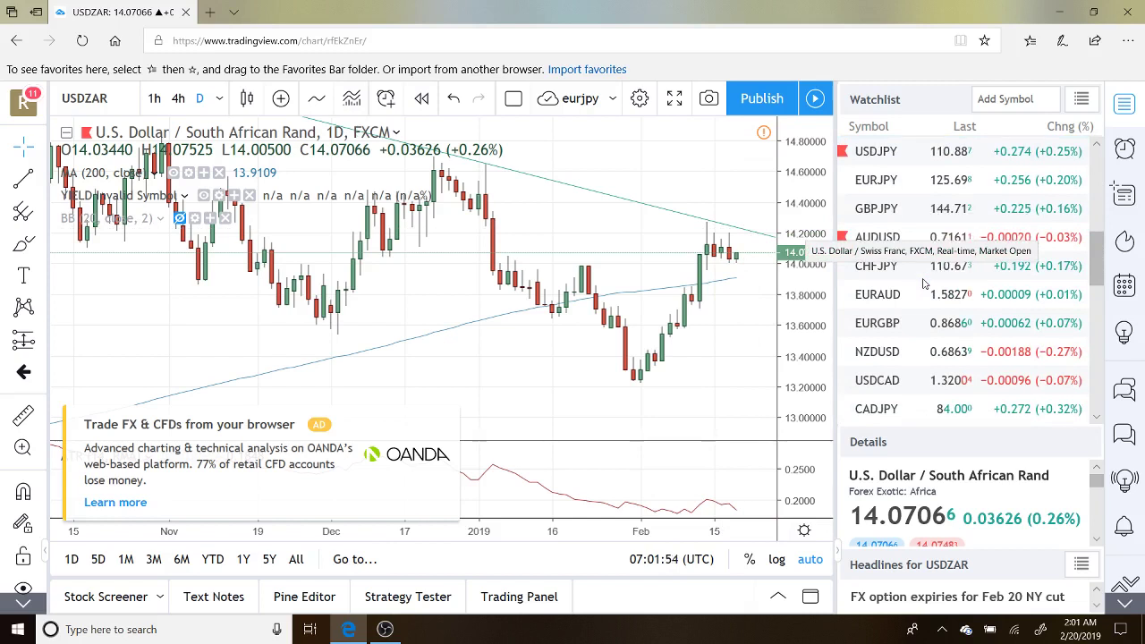
{"action": "scroll", "coordinate": [924, 284], "scroll_direction": "down", "scroll_amount": 1}
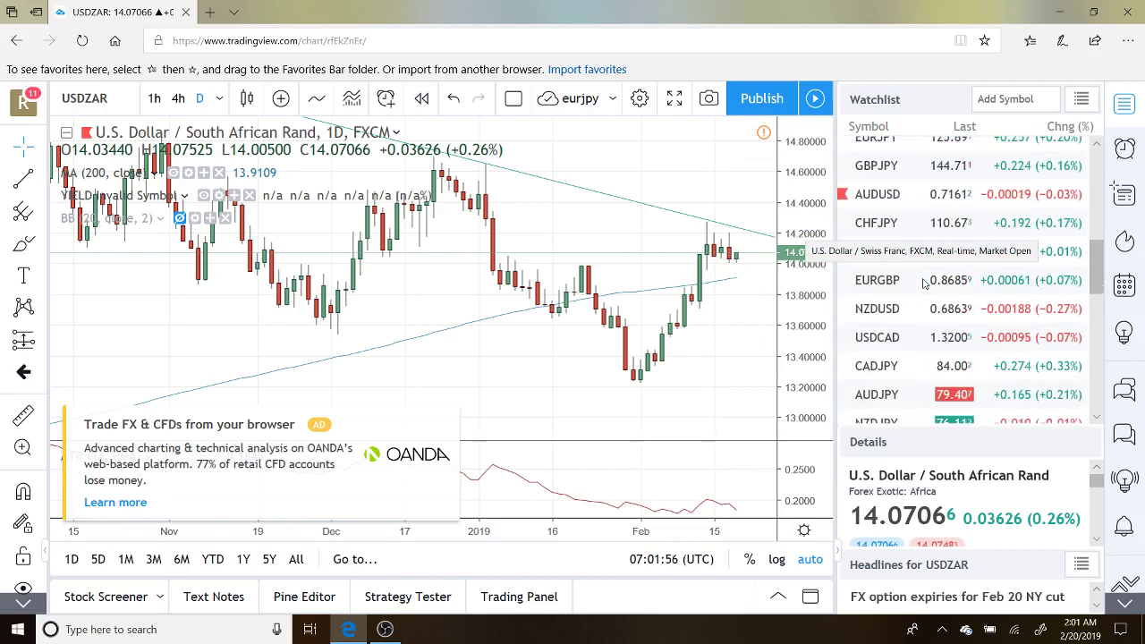
{"action": "scroll", "coordinate": [924, 283], "scroll_direction": "down", "scroll_amount": 1}
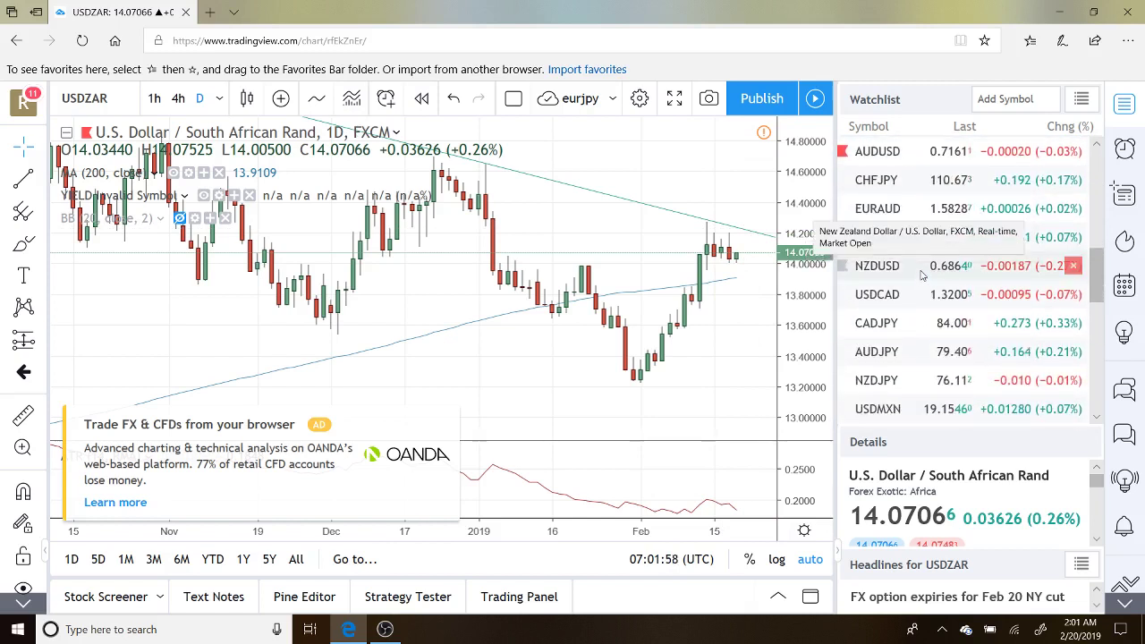
{"action": "scroll", "coordinate": [922, 274], "scroll_direction": "up", "scroll_amount": 1}
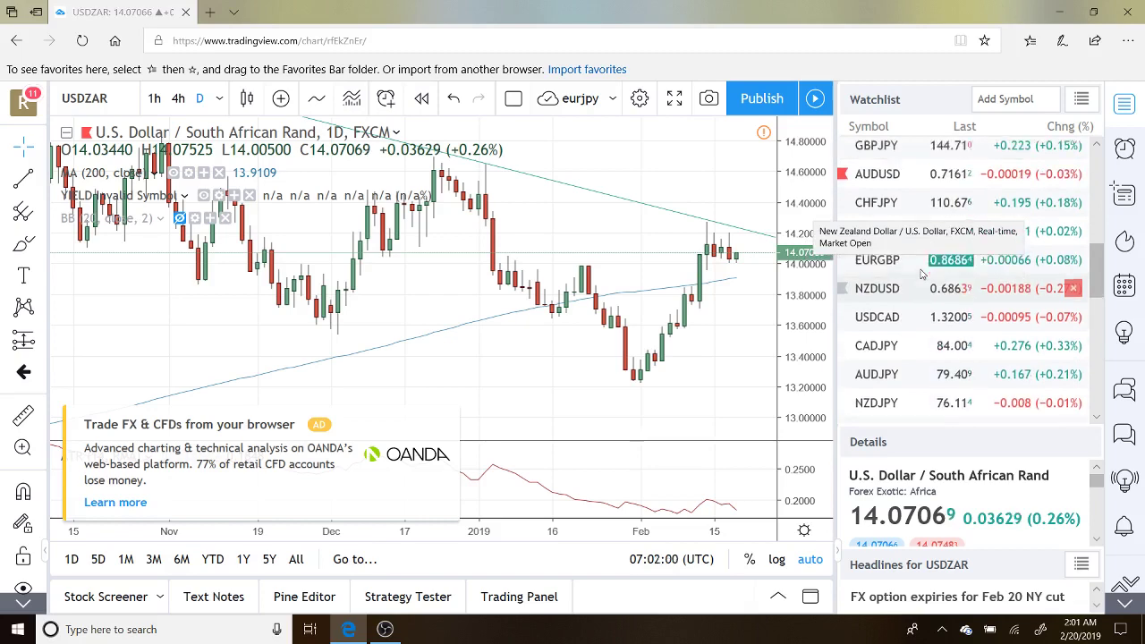
{"action": "scroll", "coordinate": [922, 274], "scroll_direction": "up", "scroll_amount": 3}
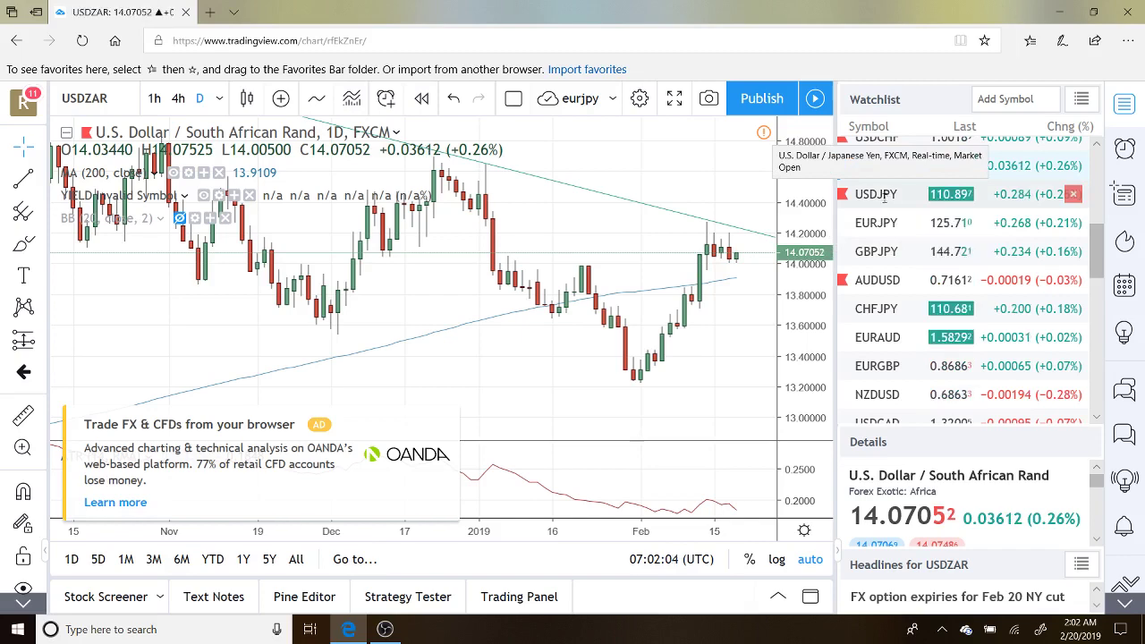
Load the USDJPY daily chart and scroll down the watchlist
{"action": "left_click", "coordinate": [883, 196]}
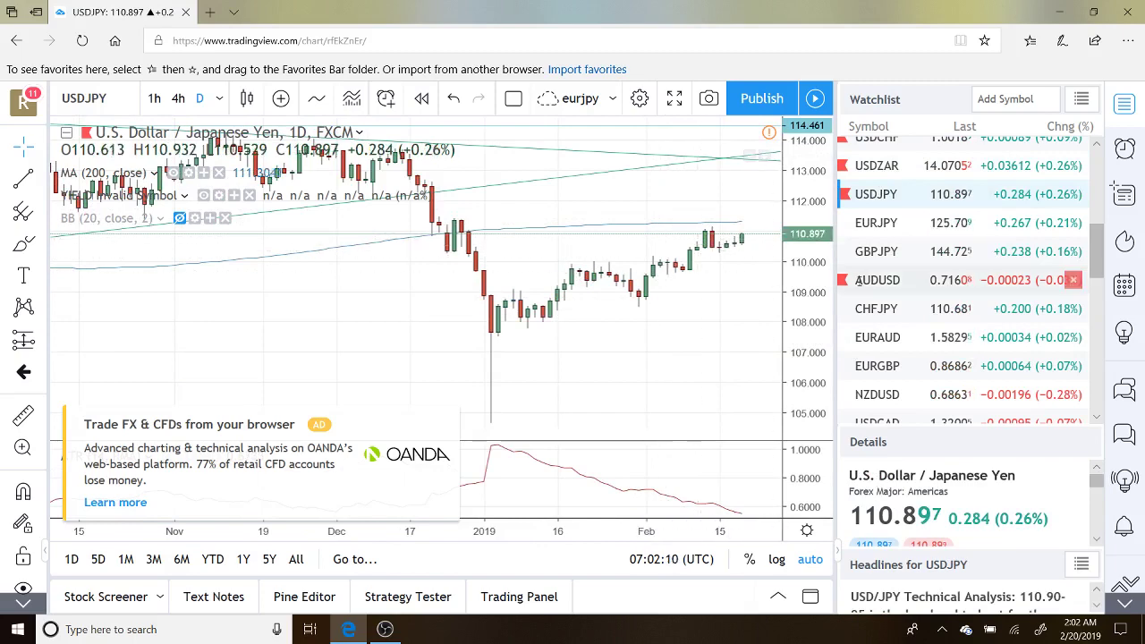
{"action": "scroll", "coordinate": [881, 282], "scroll_direction": "down", "scroll_amount": 1}
{"action": "scroll", "coordinate": [883, 283], "scroll_direction": "down", "scroll_amount": 1}
{"action": "scroll", "coordinate": [883, 283], "scroll_direction": "down", "scroll_amount": 1}
{"action": "scroll", "coordinate": [883, 284], "scroll_direction": "down", "scroll_amount": 1}
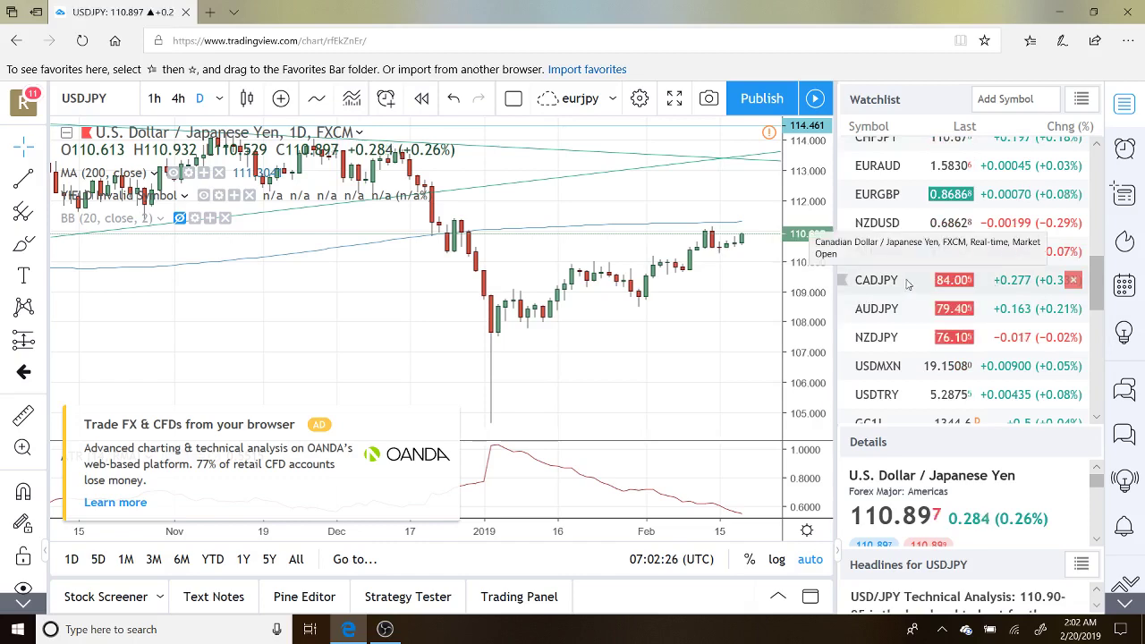
Browse the rest of the watchlist, then bring the OBS Studio window back on top
{"action": "scroll", "coordinate": [910, 283], "scroll_direction": "down", "scroll_amount": 1}
{"action": "scroll", "coordinate": [910, 283], "scroll_direction": "down", "scroll_amount": 3}
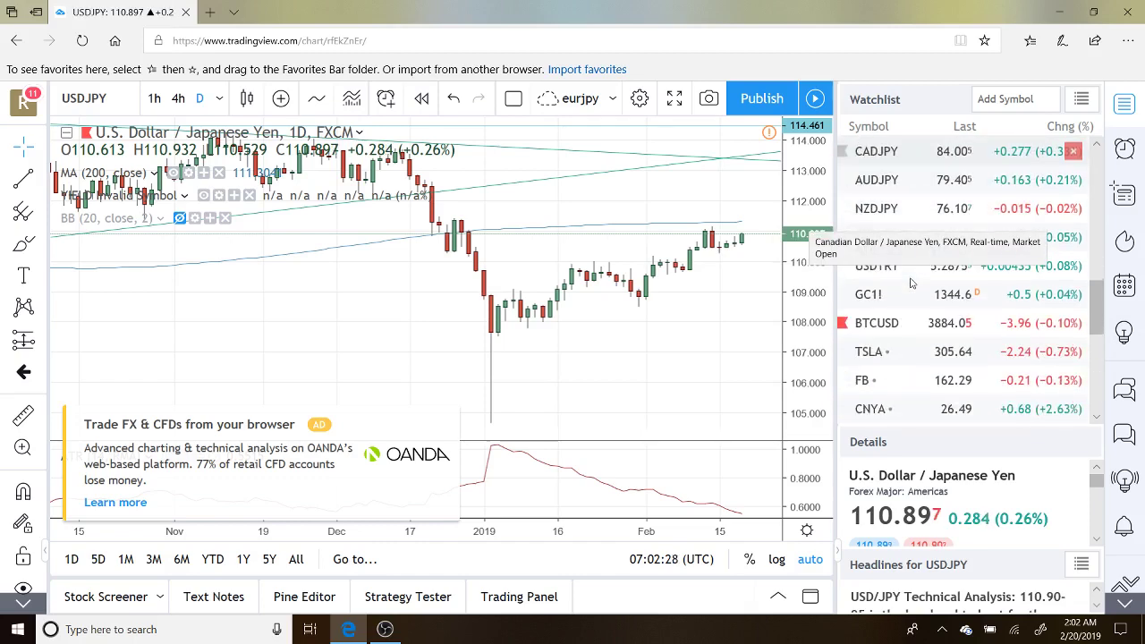
{"action": "scroll", "coordinate": [911, 283], "scroll_direction": "up", "scroll_amount": 5}
{"action": "scroll", "coordinate": [911, 282], "scroll_direction": "up", "scroll_amount": 6}
{"action": "scroll", "coordinate": [911, 282], "scroll_direction": "down", "scroll_amount": 1}
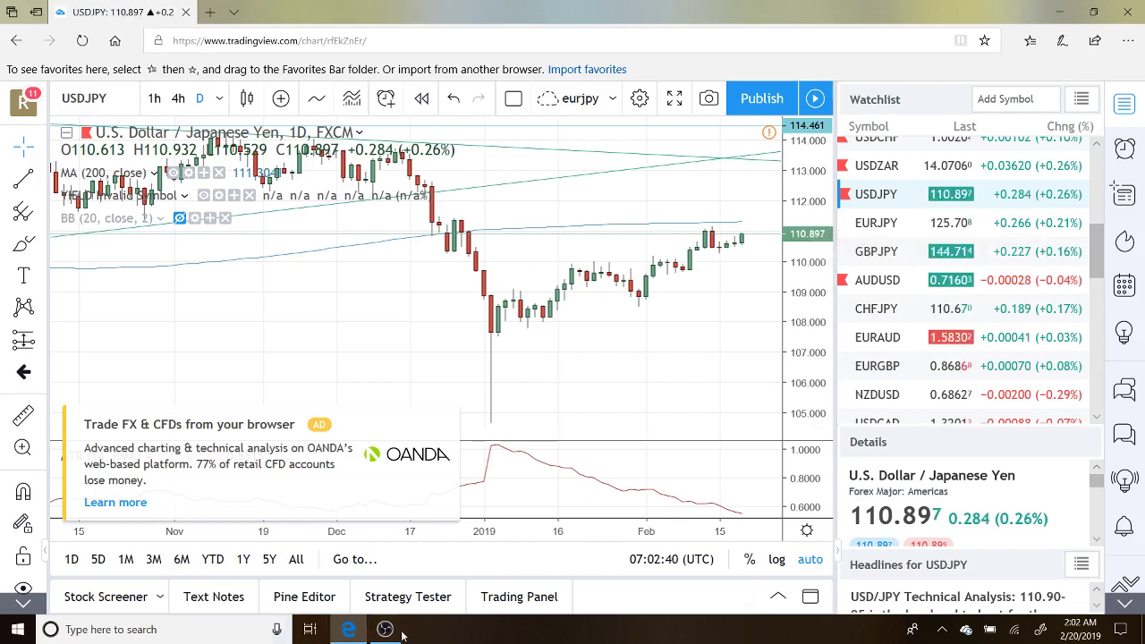
{"action": "mouse_move", "coordinate": [390, 636]}
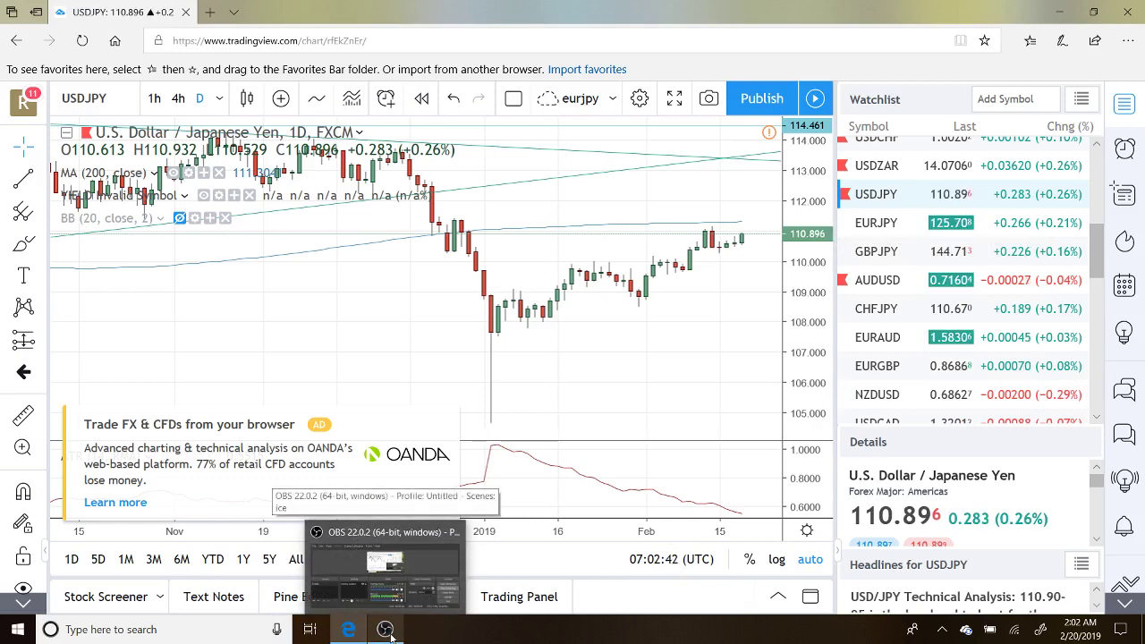
{"action": "left_click", "coordinate": [387, 631]}
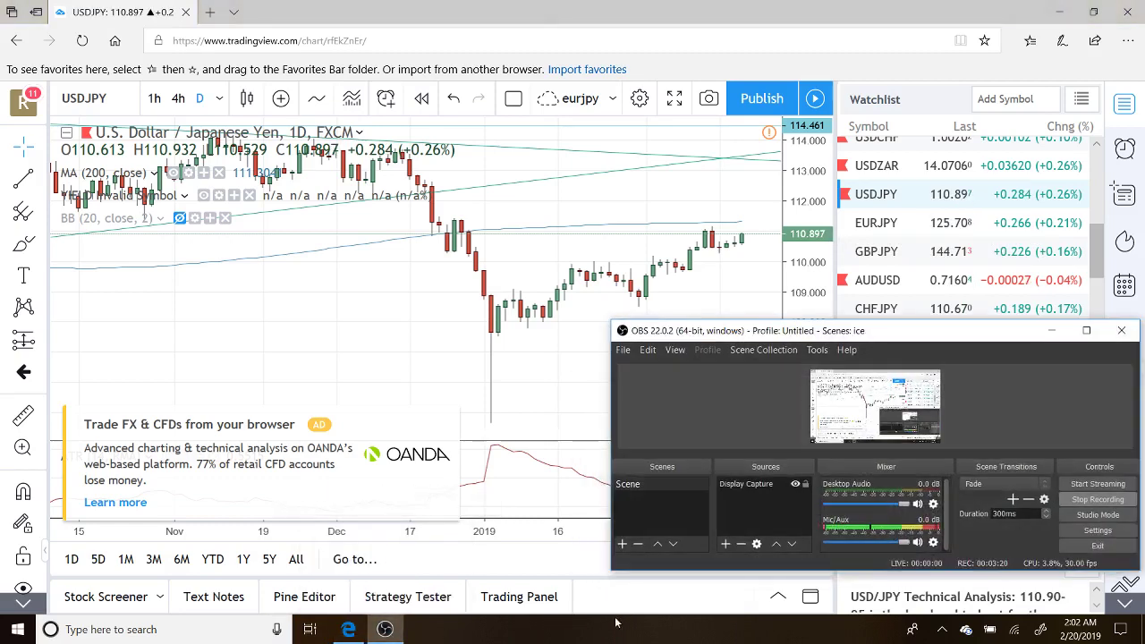